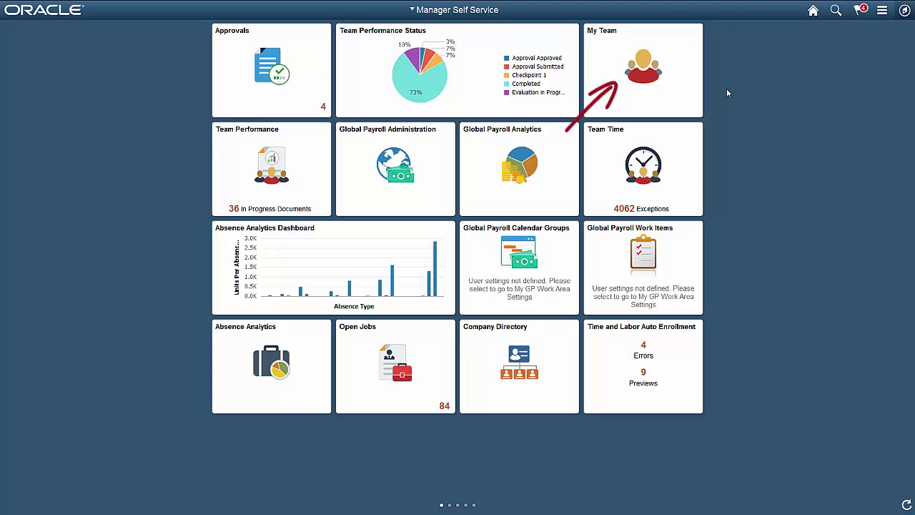
- Open My Team's My Analytics and preview the Headcount Movement chart, then close it
click(656, 100)
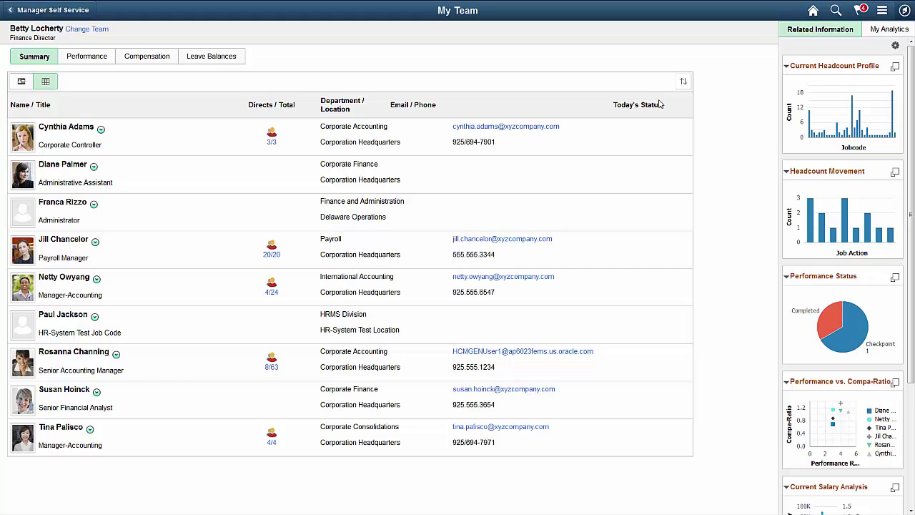
click(885, 31)
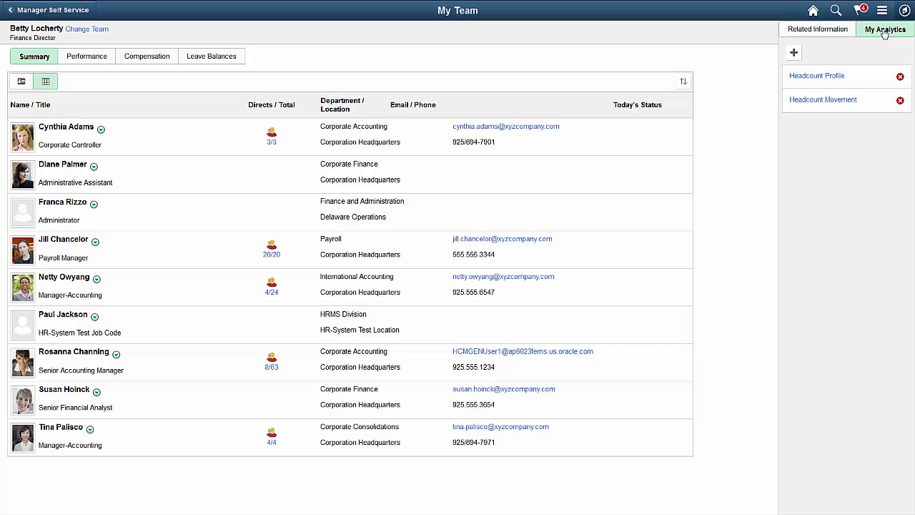
click(823, 101)
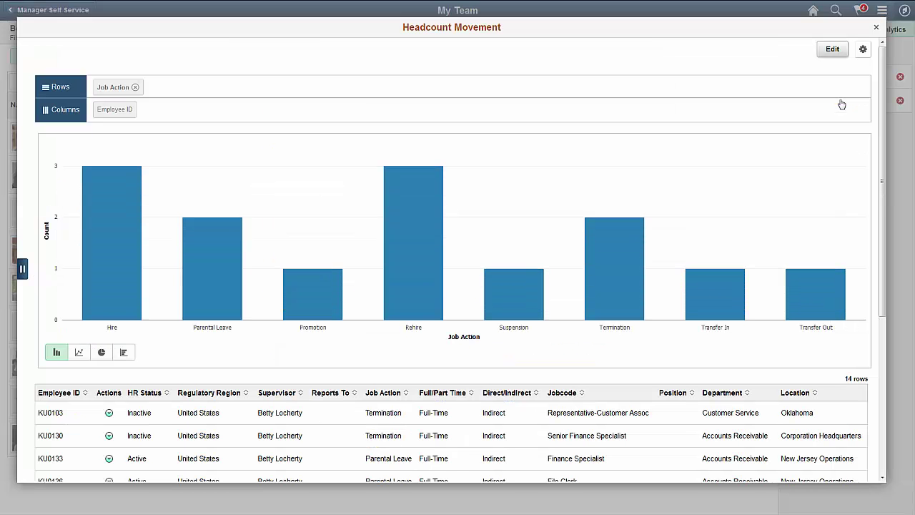
click(876, 27)
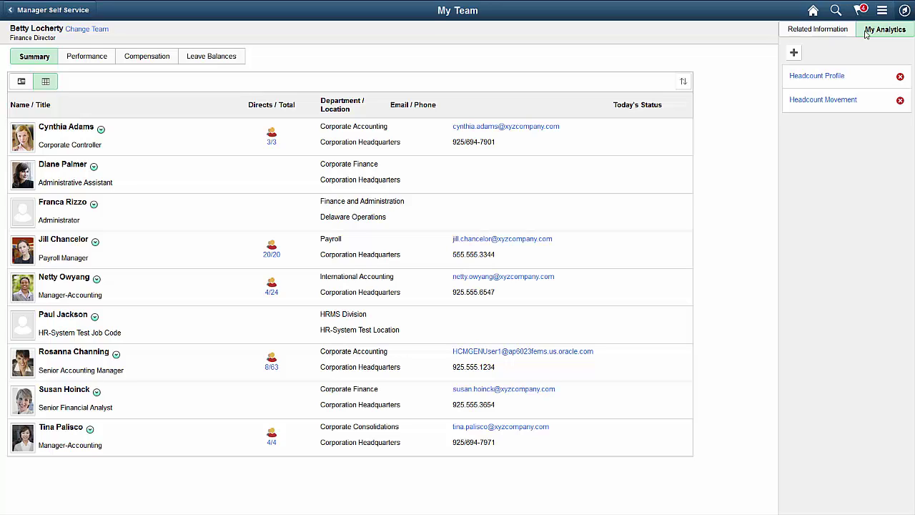
- Start a Compensation > Request Ad Hoc Salary Change for the Senior Accounting Manager
click(116, 355)
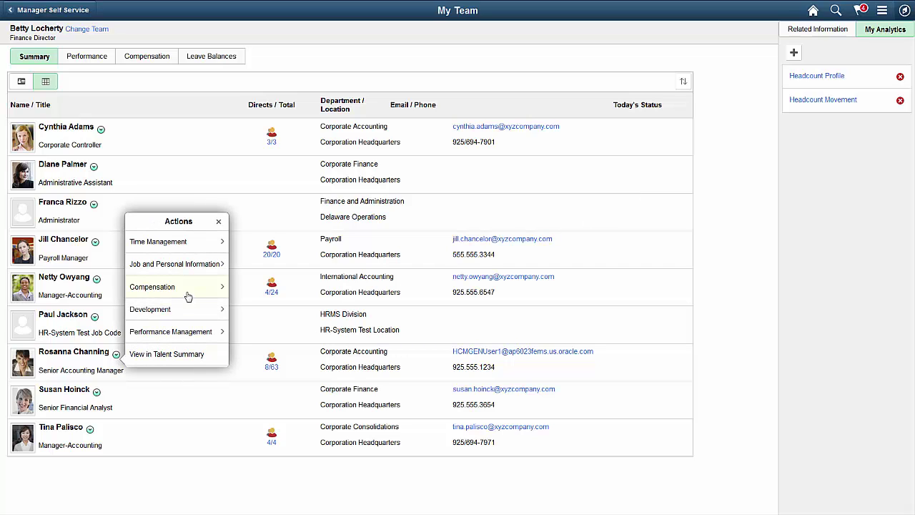
click(187, 289)
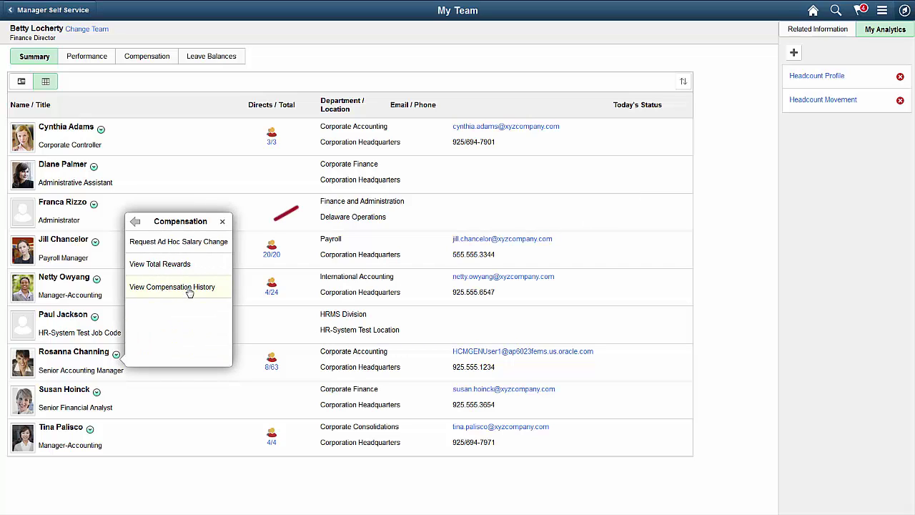
click(200, 245)
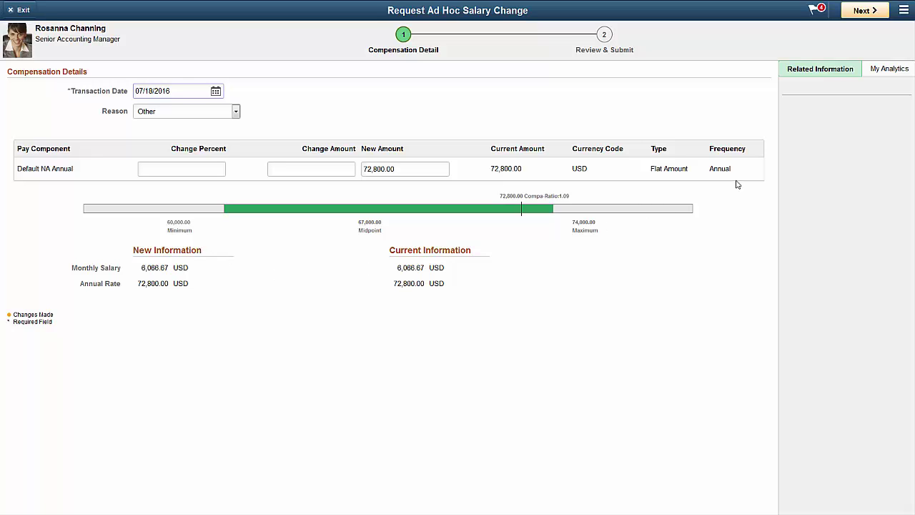
- Create a new chart analytic named 'Peer Salary Analysis' and advance to field selection
click(882, 77)
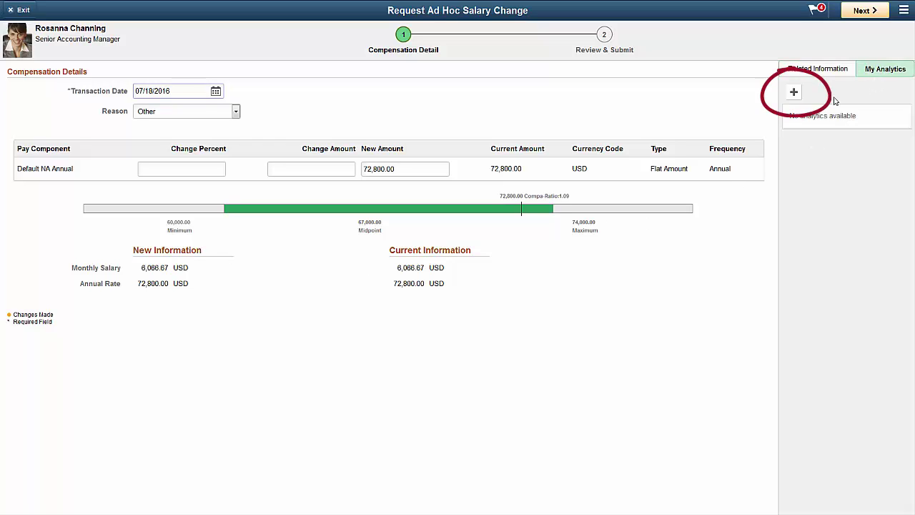
click(793, 92)
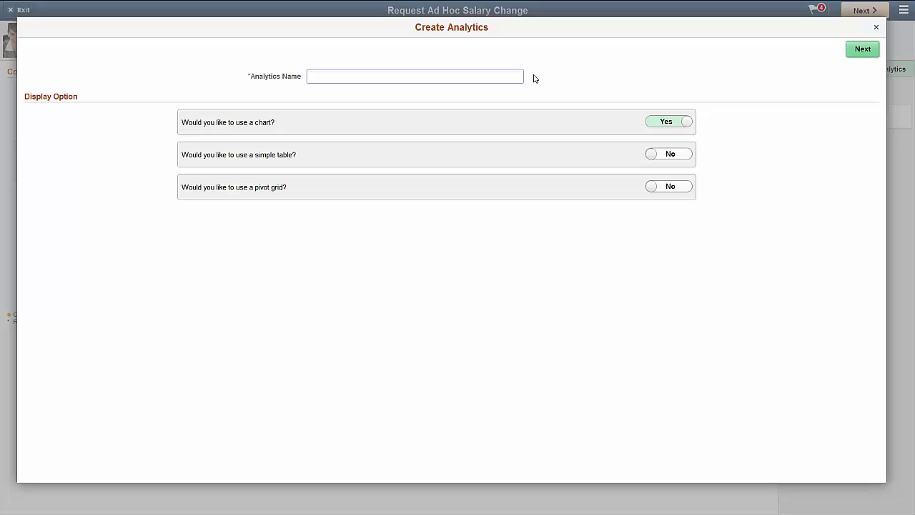
text(Peer Sala)
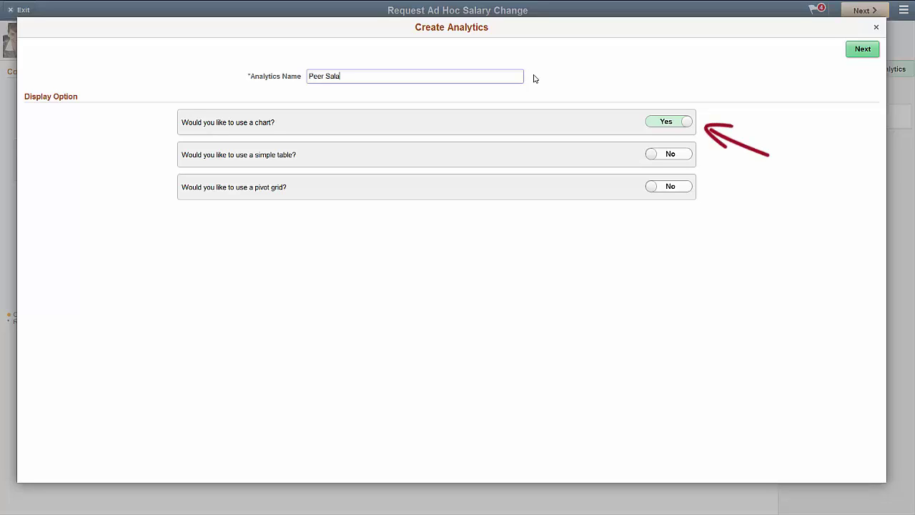
text(ry Analy)
text(sis)
click(855, 56)
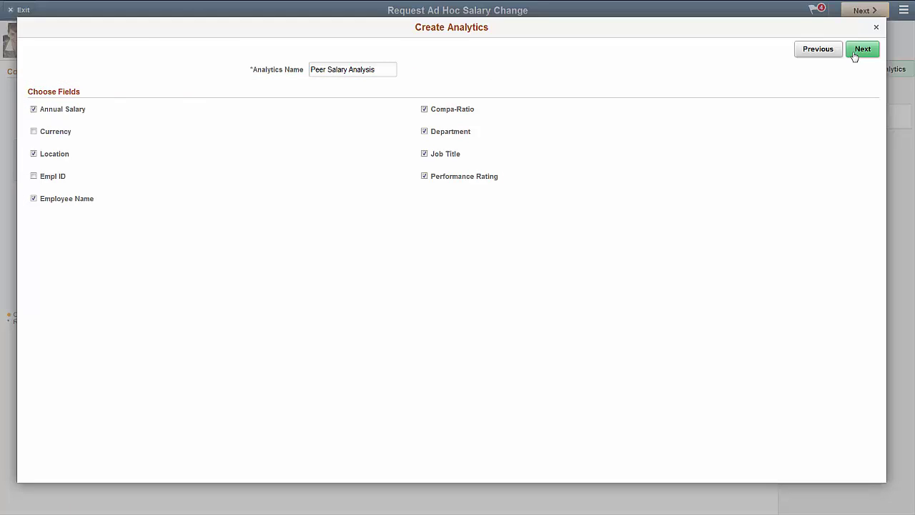
- Build a bar chart with Department in Rows and save Peer Salary Analysis
click(855, 57)
click(183, 321)
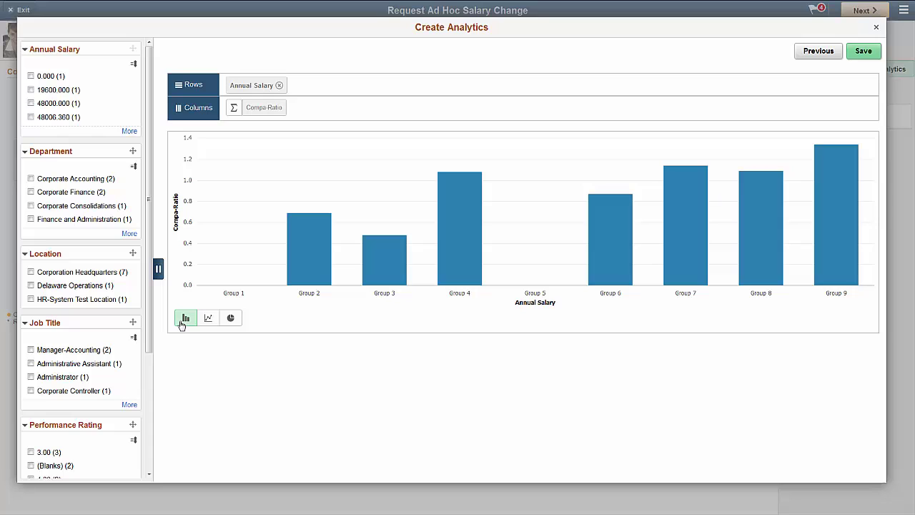
mouse_move(132, 151)
mouse_down()
mouse_move(219, 144)
mouse_move(299, 86)
mouse_up()
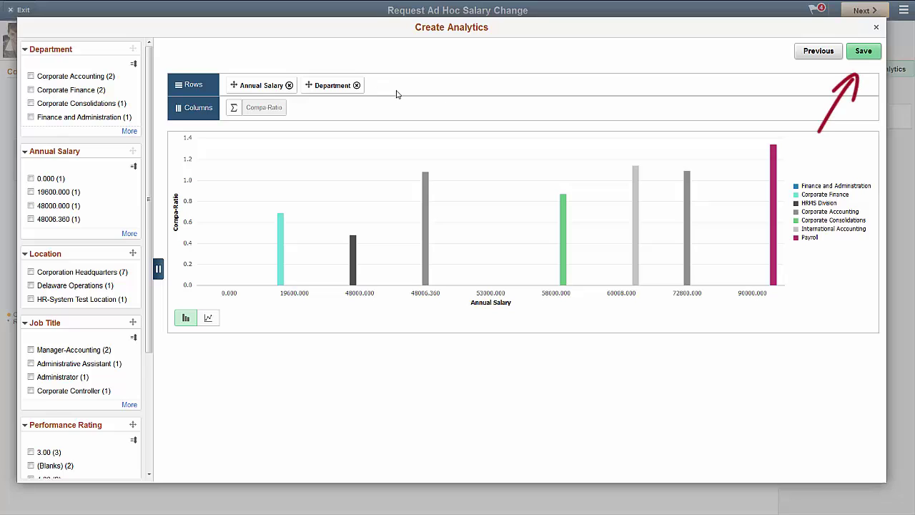
click(861, 54)
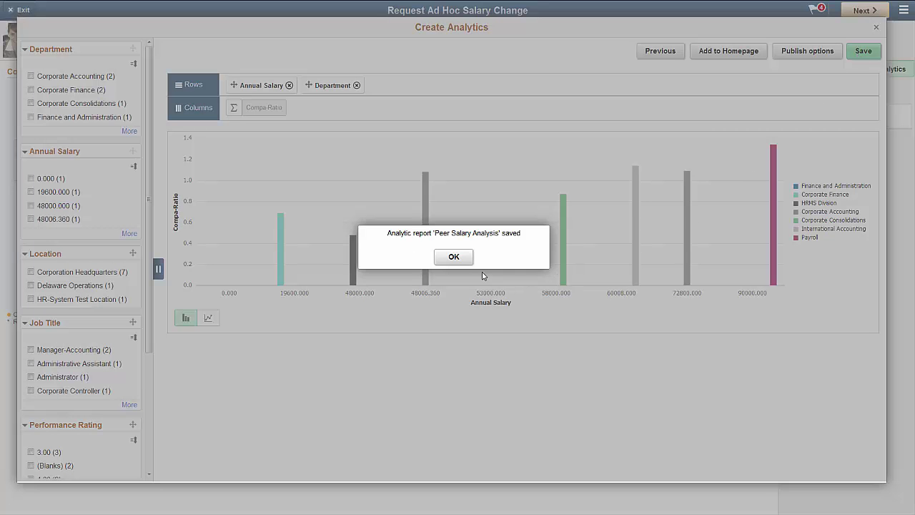
click(462, 258)
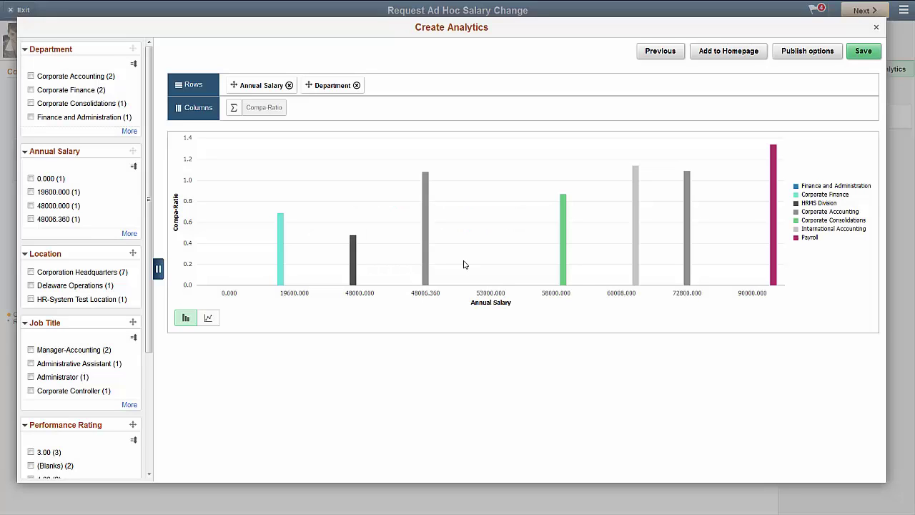
- Add the Peer Salary Analysis chart to the Manager Self Service homepage from its options menu
click(878, 30)
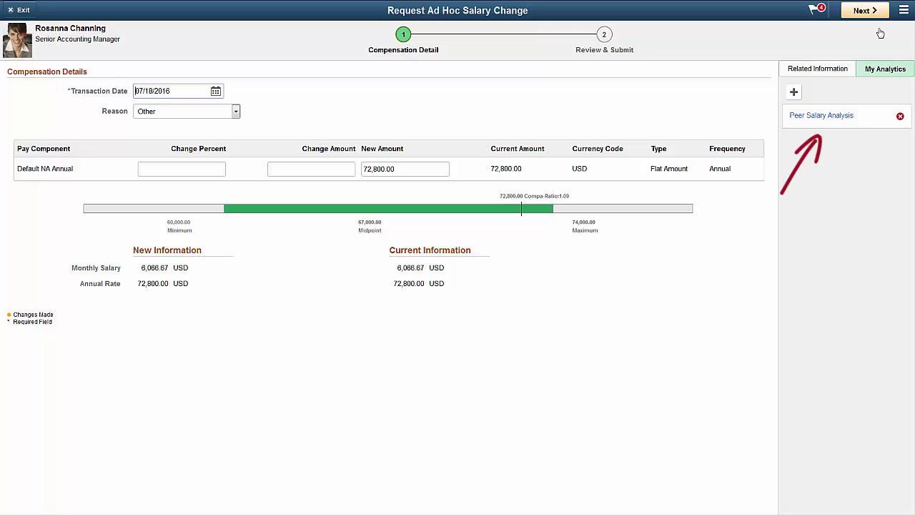
click(844, 116)
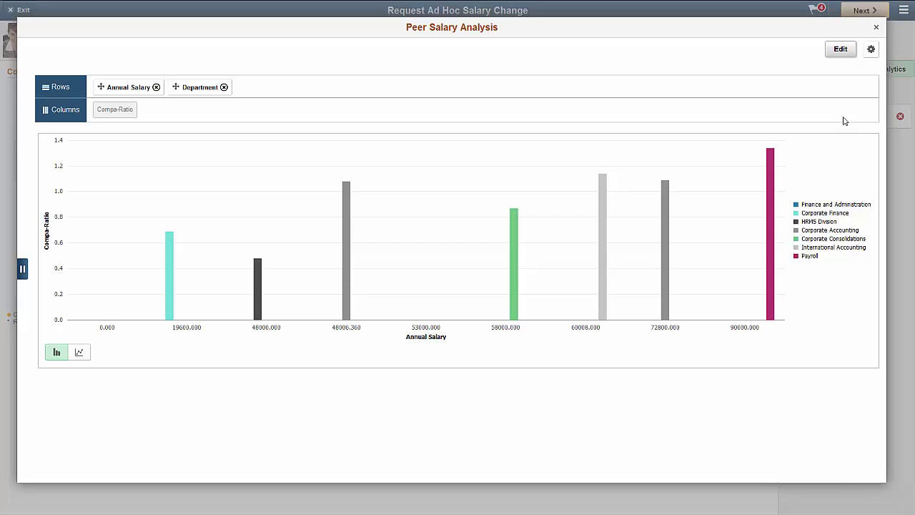
click(871, 50)
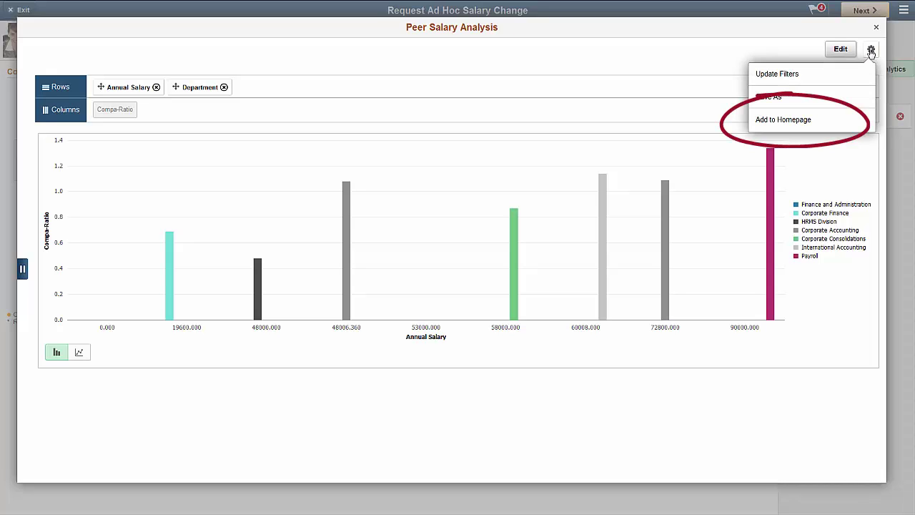
click(847, 121)
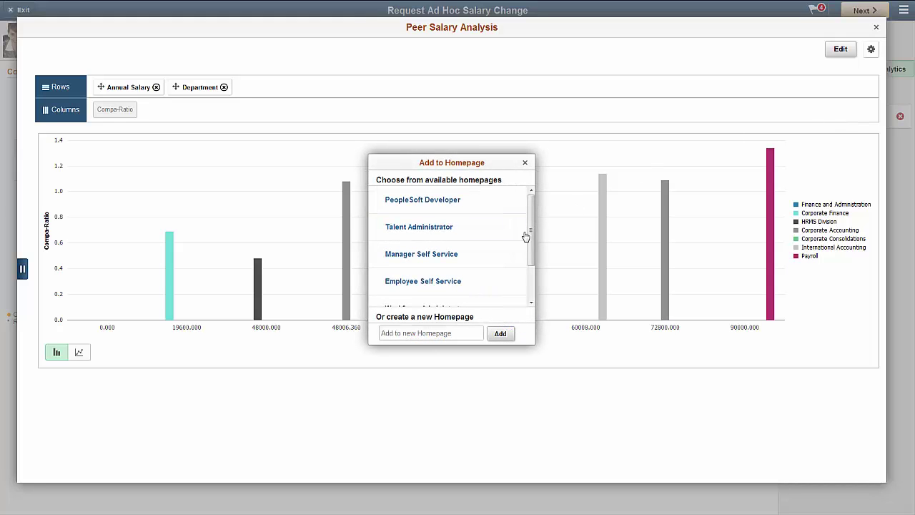
click(492, 254)
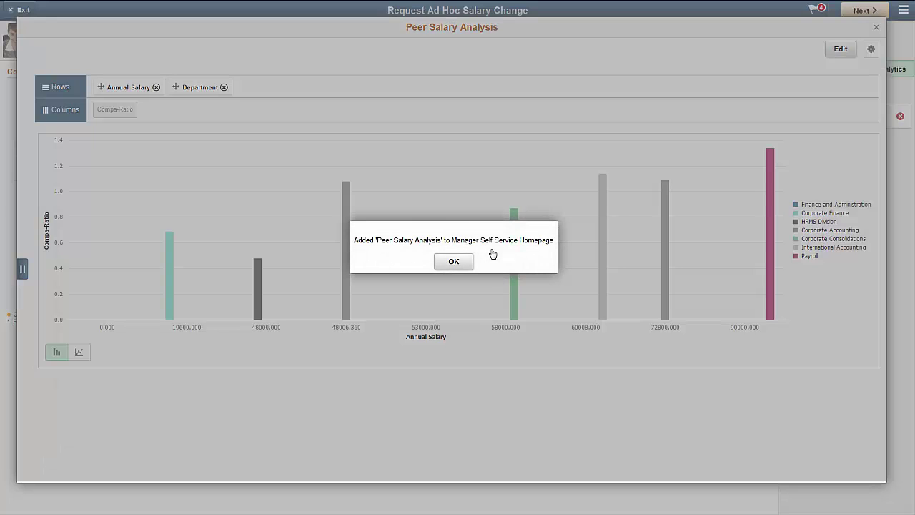
click(465, 262)
click(876, 27)
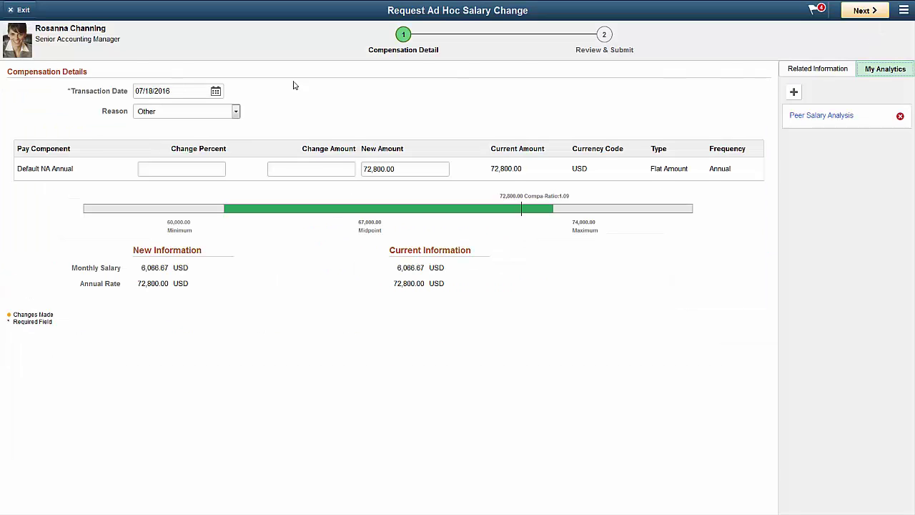
- Exit the salary change page and scroll the homepage to find the Peer Salary Analysis tile
click(21, 10)
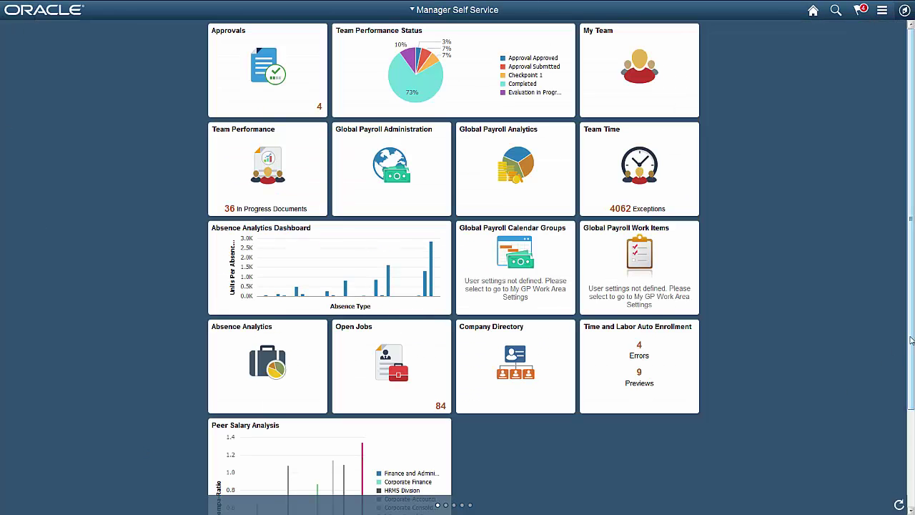
scroll(911, 340, down, 3)
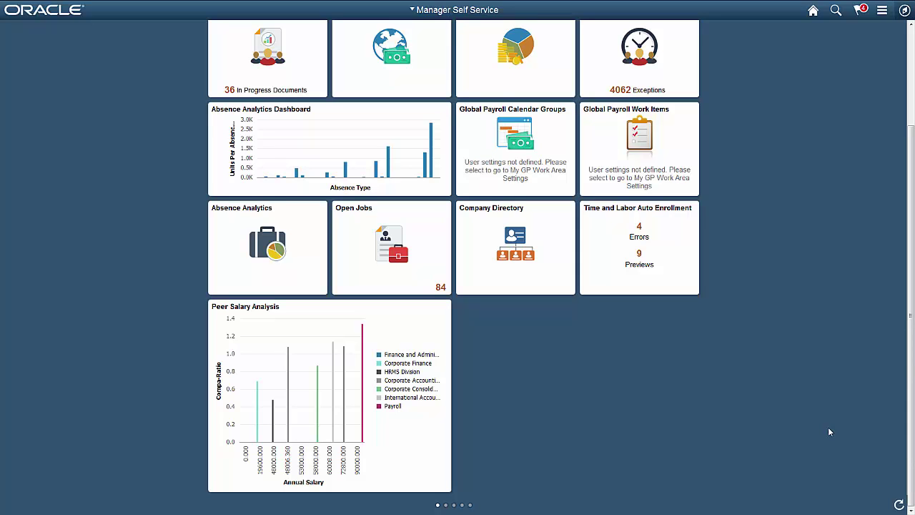
scroll(899, 329, up, 3)
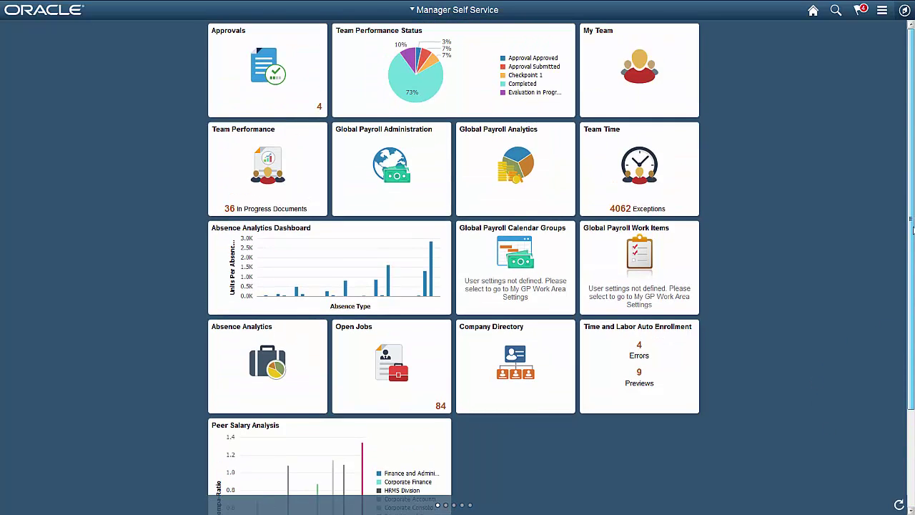
- Open My Team analytics and review the Performance, Compensation and Leave Balances views
click(693, 104)
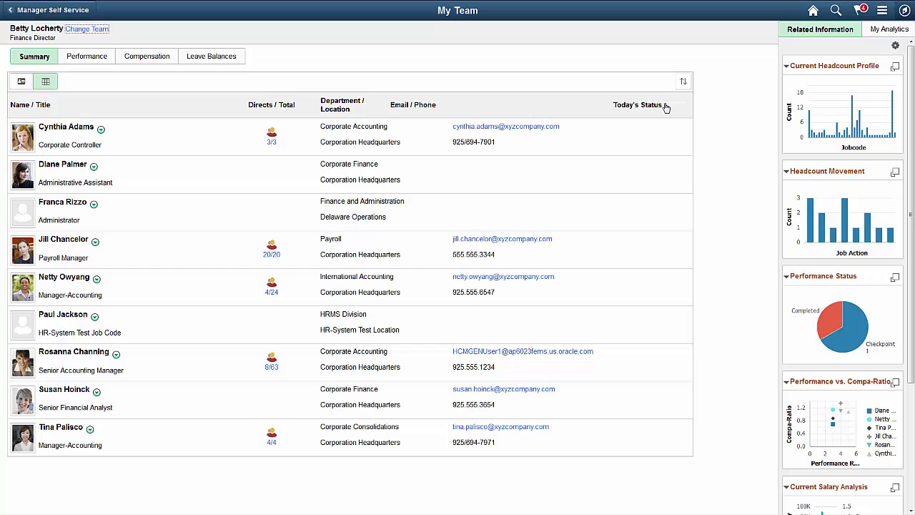
click(869, 31)
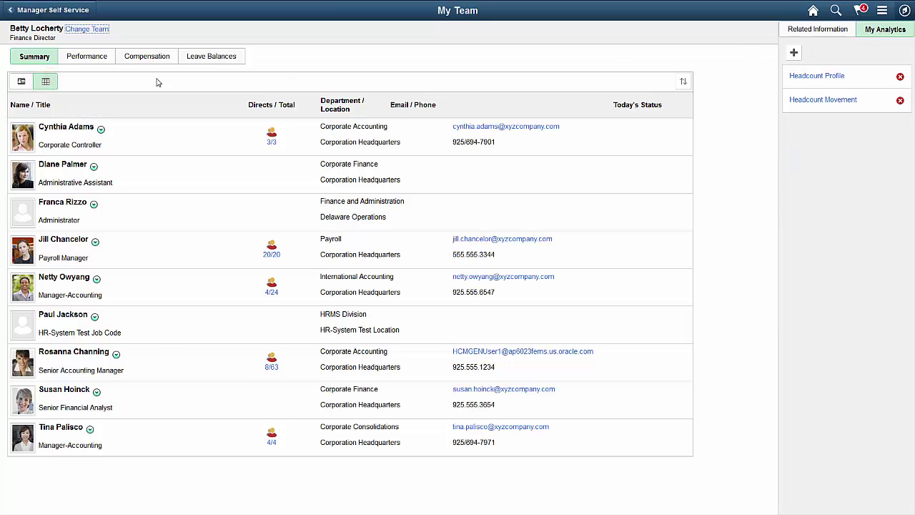
click(91, 57)
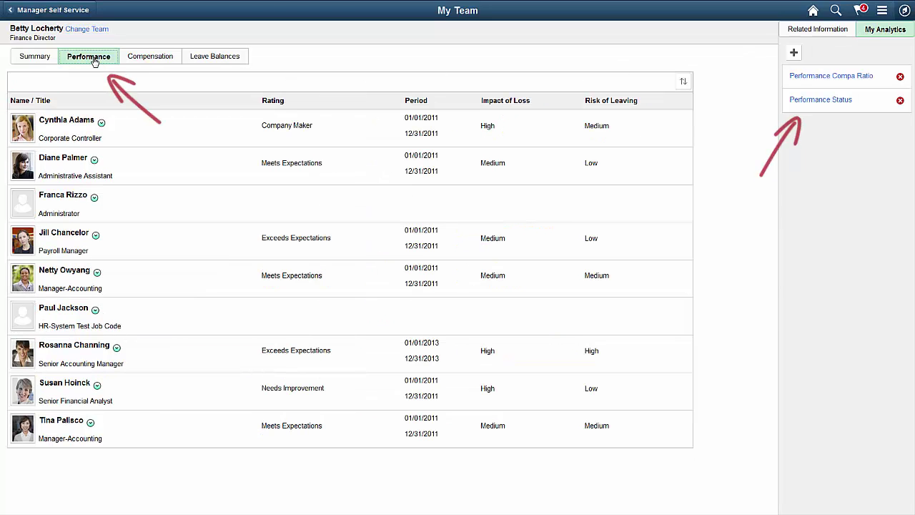
click(142, 60)
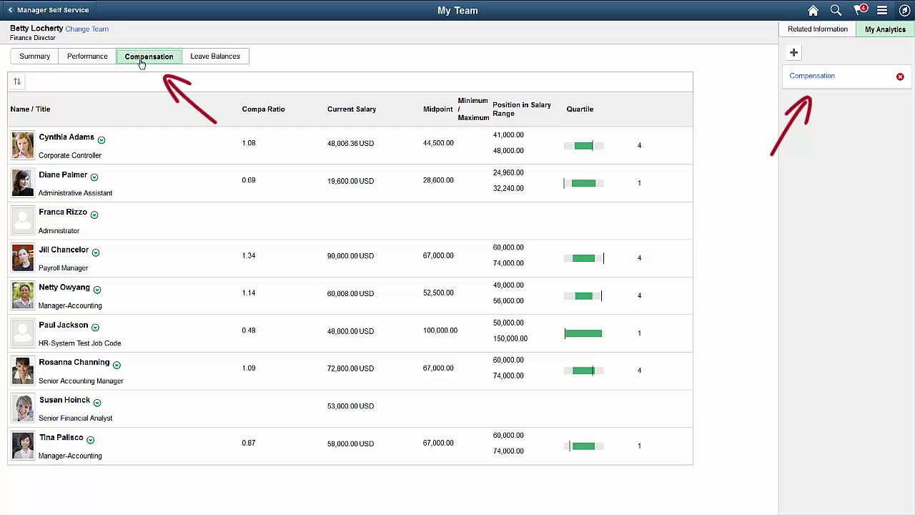
click(205, 63)
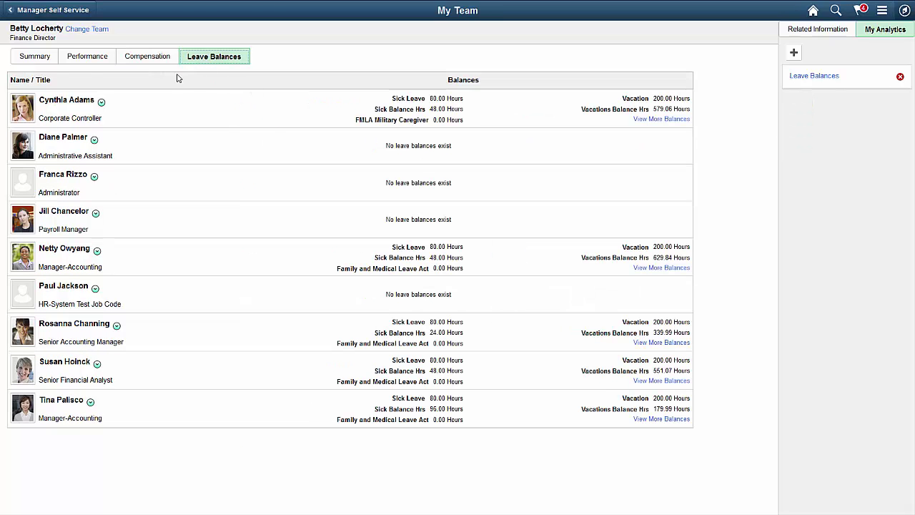
- Open the Headcount Profile chart from the team summary and start editing it
click(43, 61)
click(799, 76)
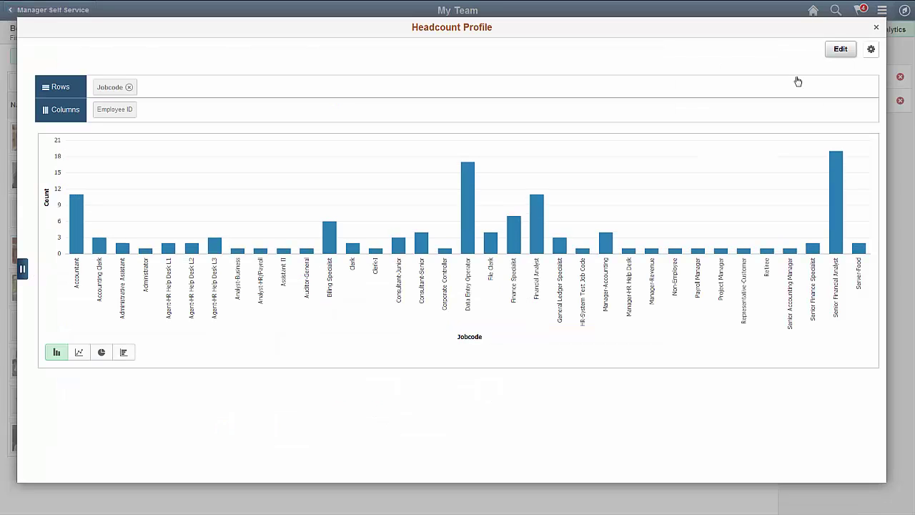
click(838, 54)
click(865, 50)
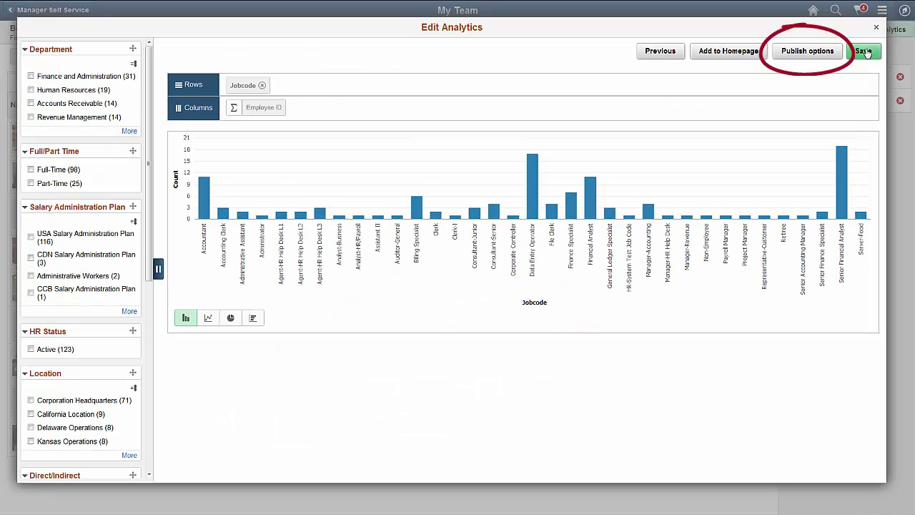
- Check 'Publish to tile repository', confirm, and return to the Manager Self Service homepage
click(813, 55)
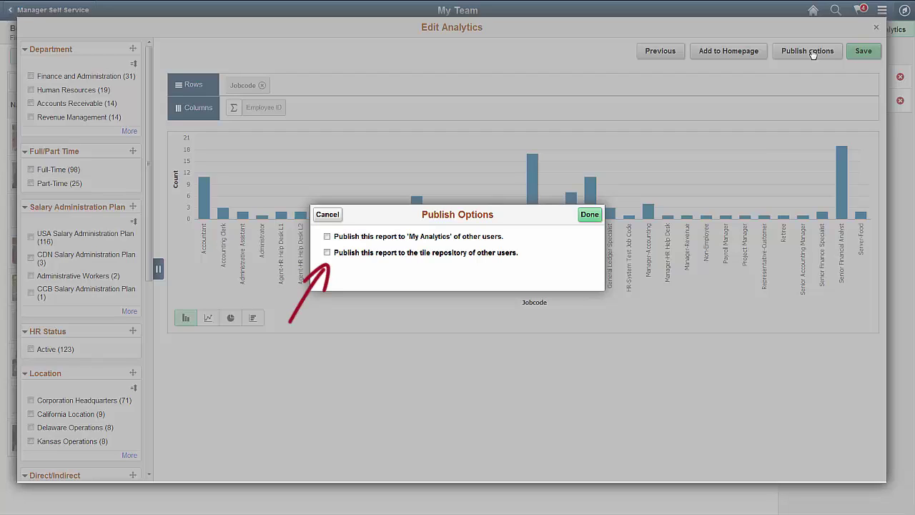
click(326, 253)
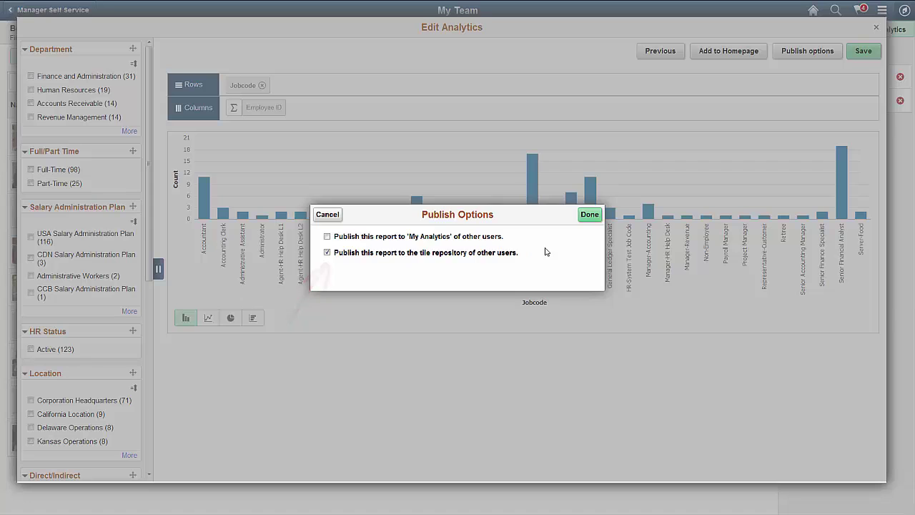
click(589, 216)
click(454, 257)
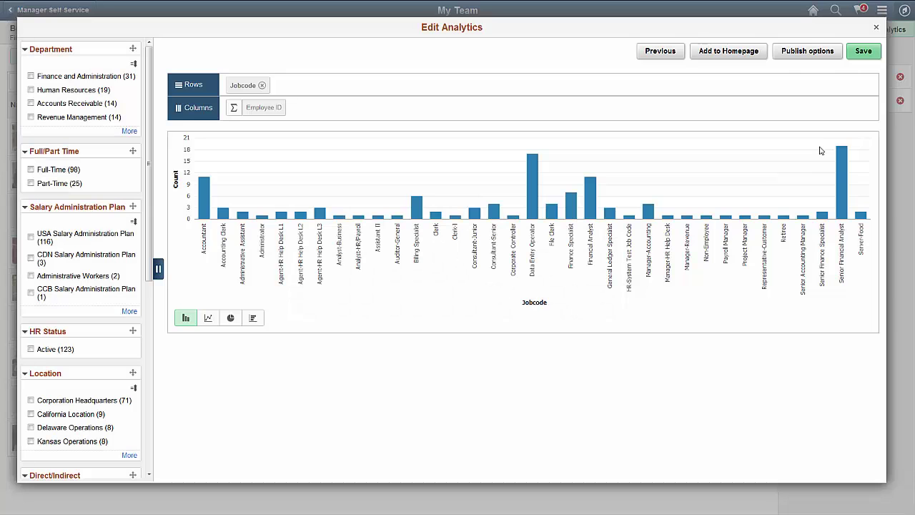
click(876, 27)
click(71, 11)
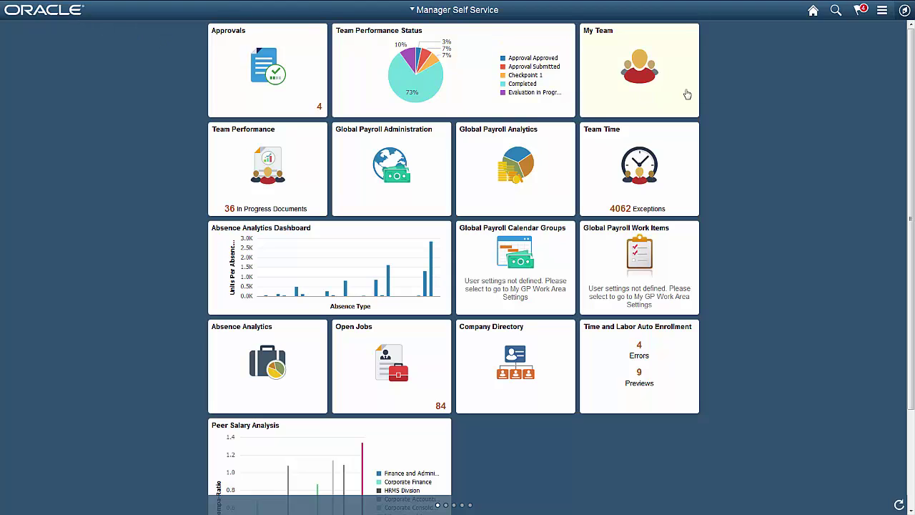
- Add a homepage named 'Team Analytics' through Personalize Homepage
click(882, 12)
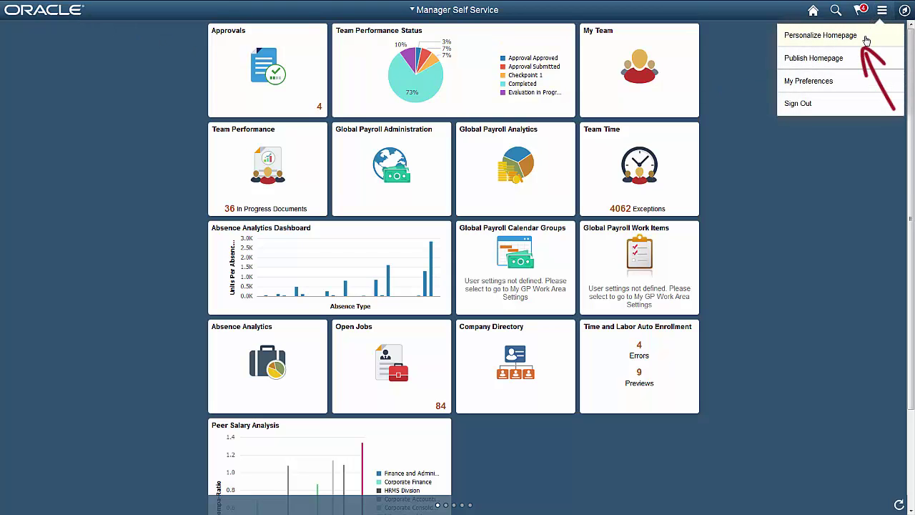
click(867, 37)
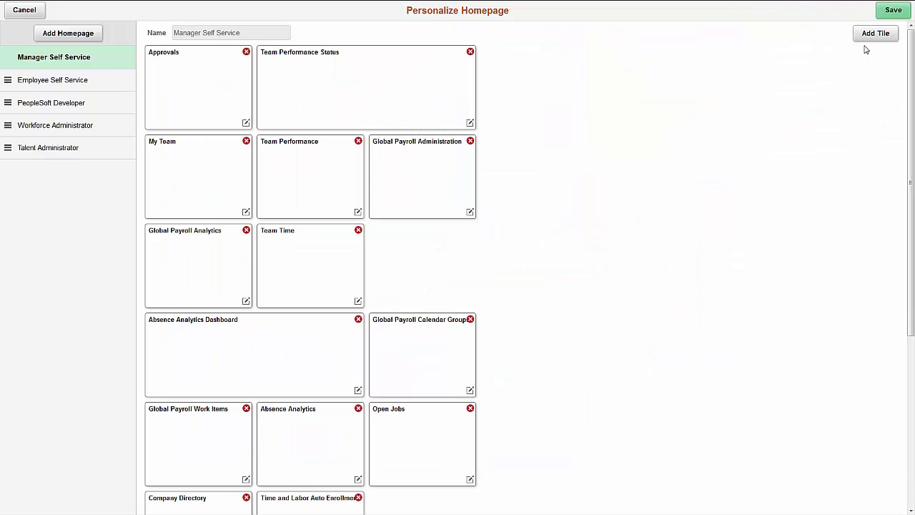
click(86, 38)
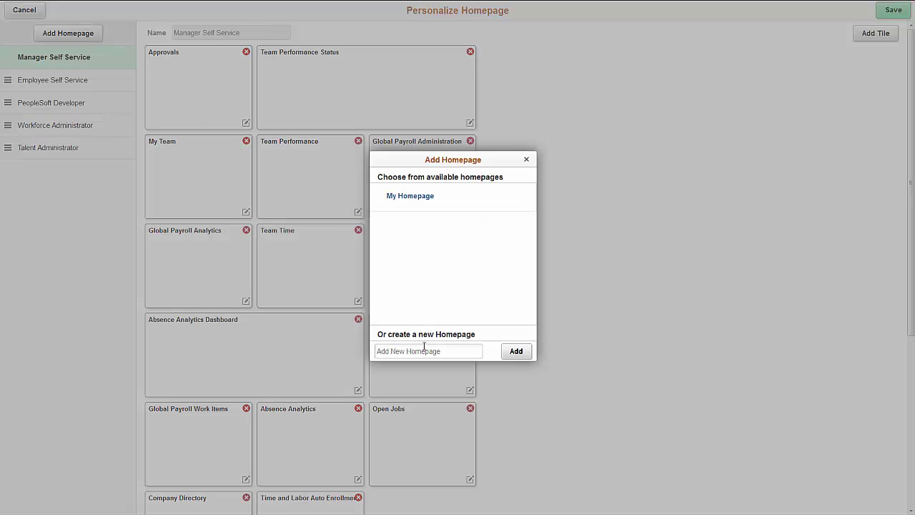
text(Team Analytics)
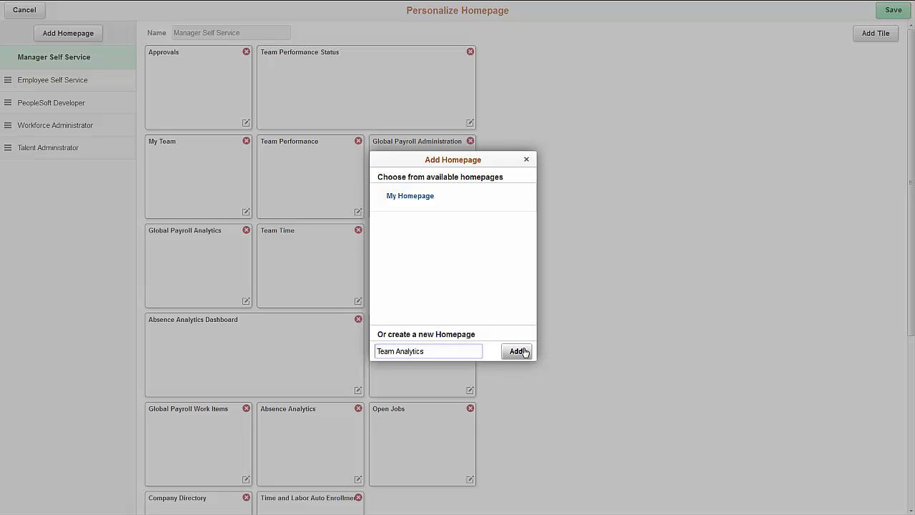
click(517, 351)
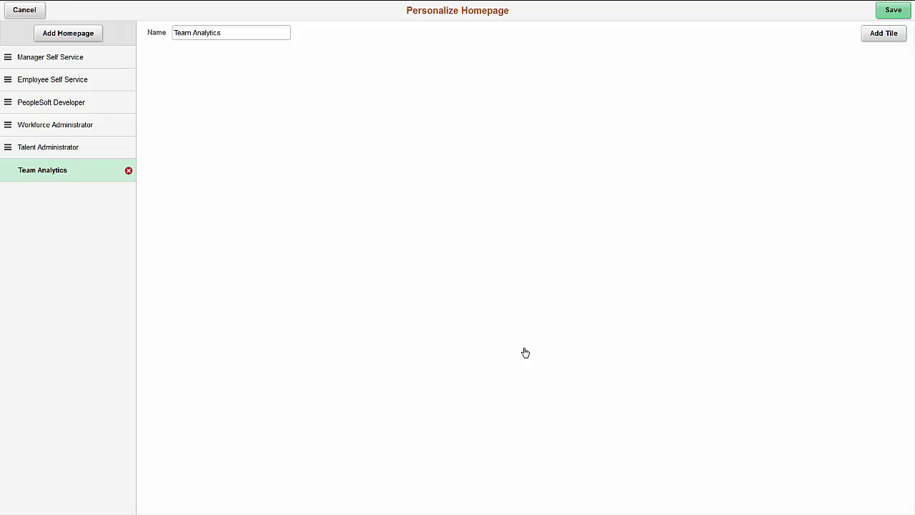
- Add the Headcount Profile, Attendance Violations and Leave Balances by Type analytics tiles
click(884, 32)
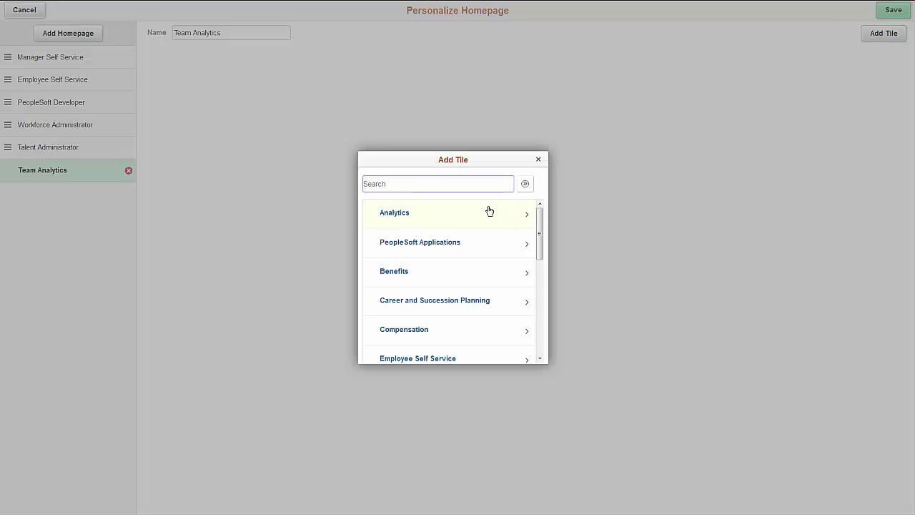
click(489, 211)
click(458, 266)
click(871, 39)
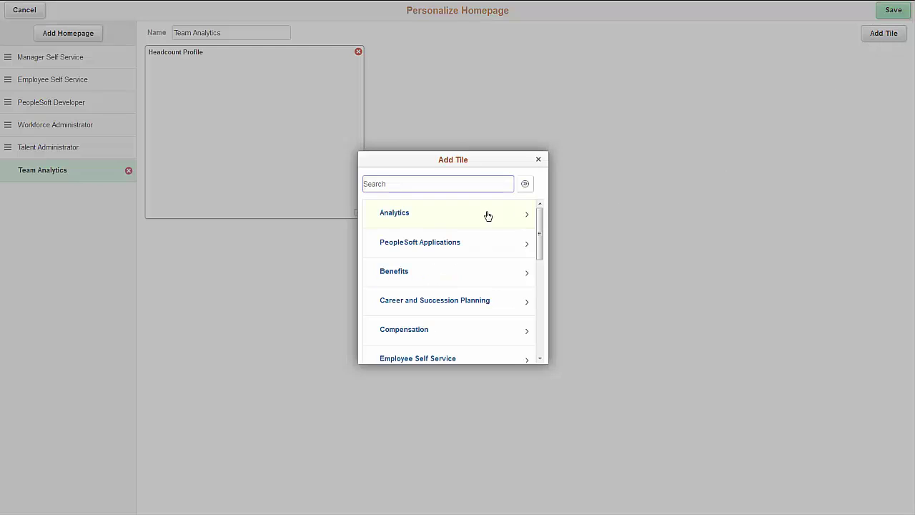
click(487, 214)
click(483, 242)
click(884, 33)
click(494, 215)
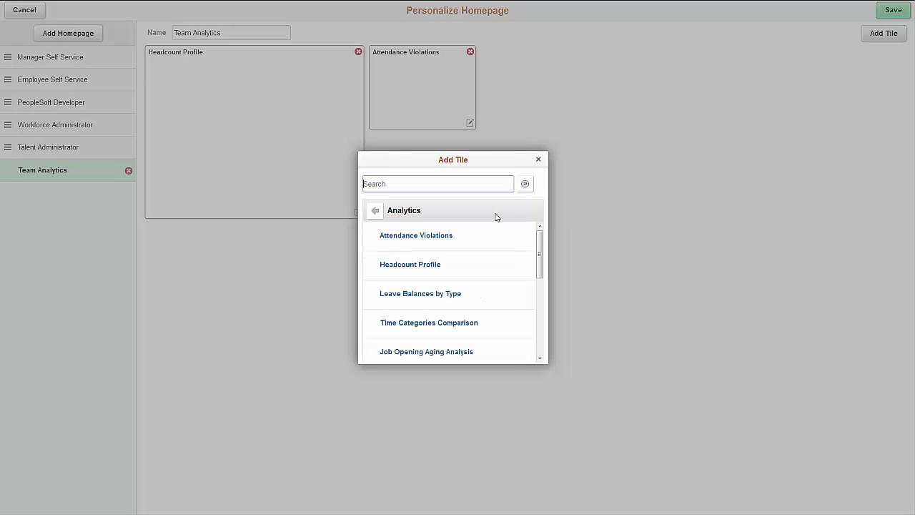
click(488, 294)
- Add the Current Headcount Profile, Headcount Movement and Performance Status tiles, then save the homepage
click(883, 39)
click(495, 213)
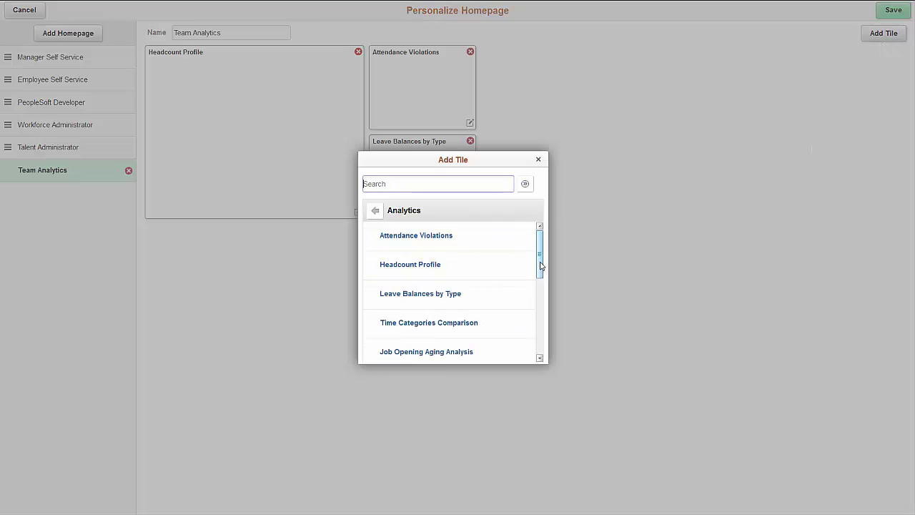
drag(541, 236, 541, 303)
click(424, 292)
click(884, 33)
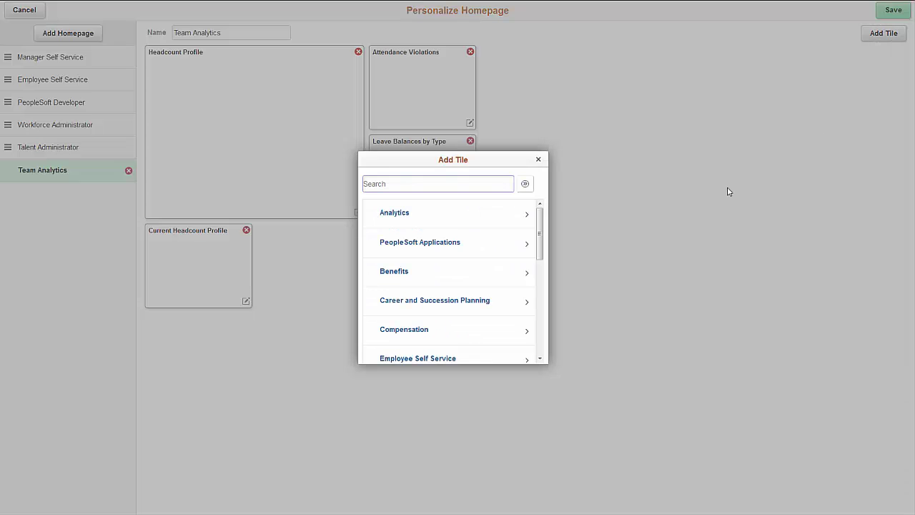
click(472, 214)
drag(541, 236, 541, 306)
click(523, 299)
click(876, 36)
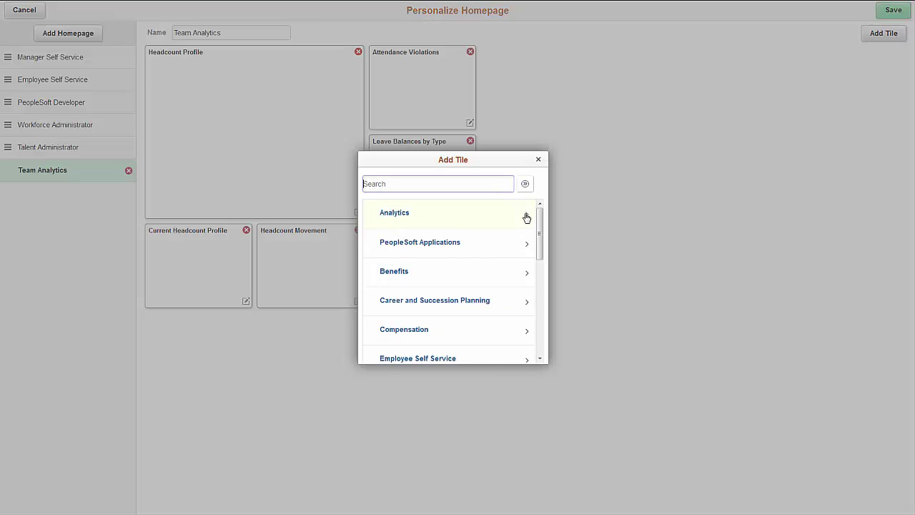
click(525, 213)
drag(541, 263, 541, 306)
click(411, 233)
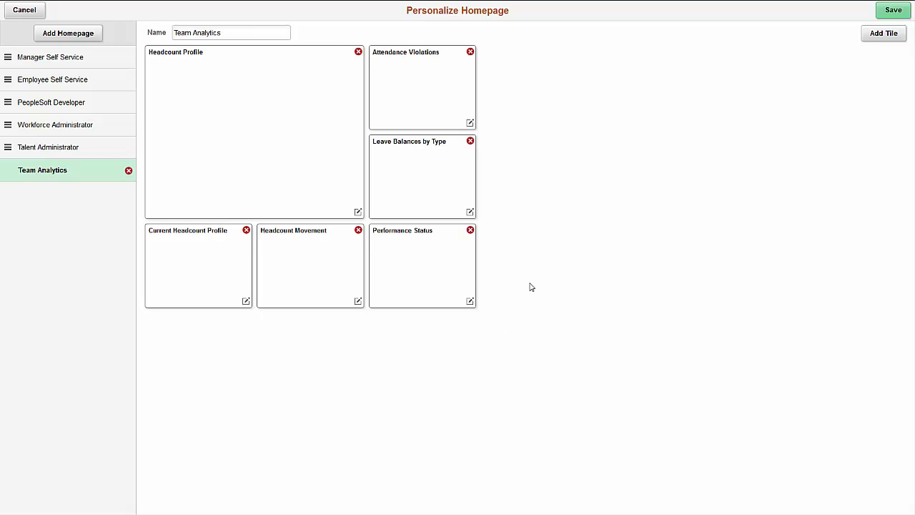
click(893, 11)
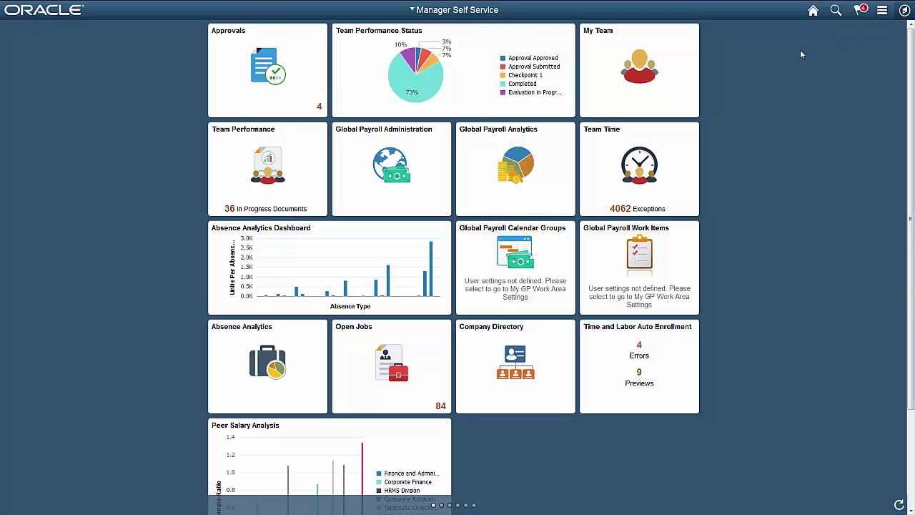
- Switch to the Team Analytics homepage and bring up its homepage actions menu
click(412, 13)
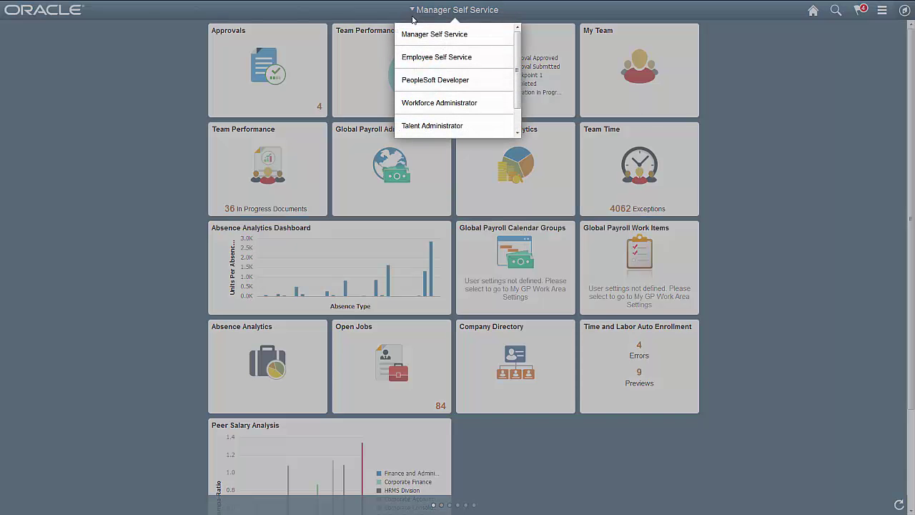
scroll(507, 72, down, 1)
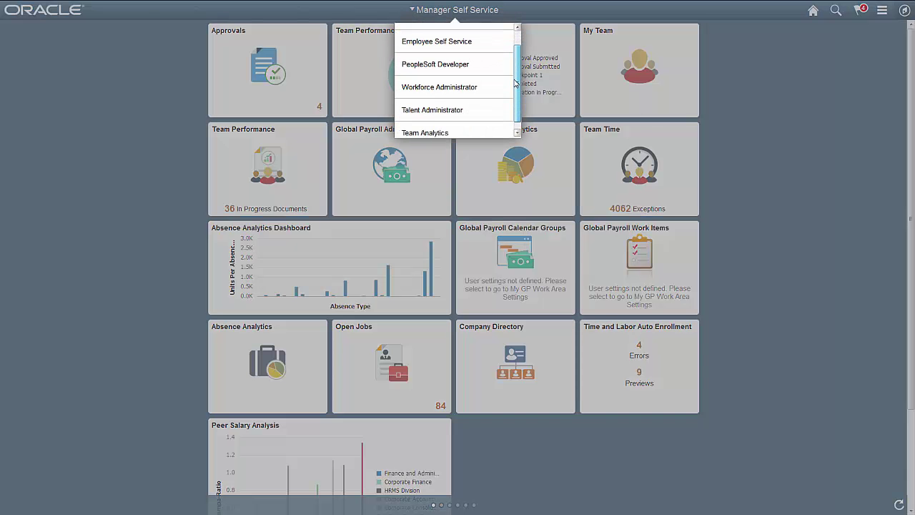
click(470, 125)
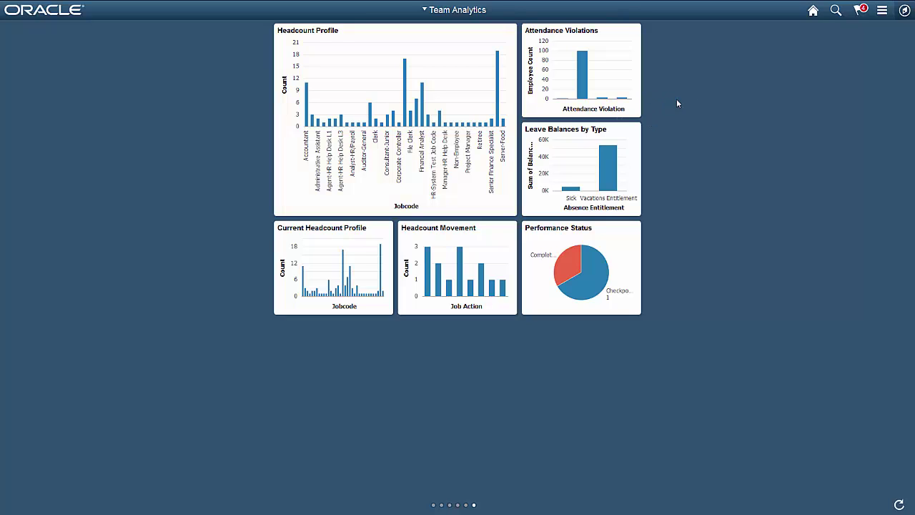
click(881, 10)
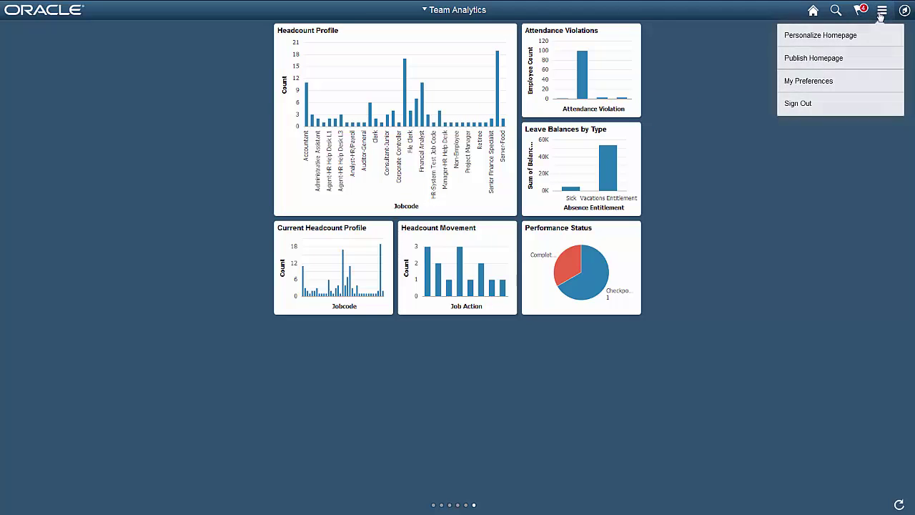
- Name the published homepage ANALYTICS with Security Type set to Select Security Access
click(813, 58)
click(379, 112)
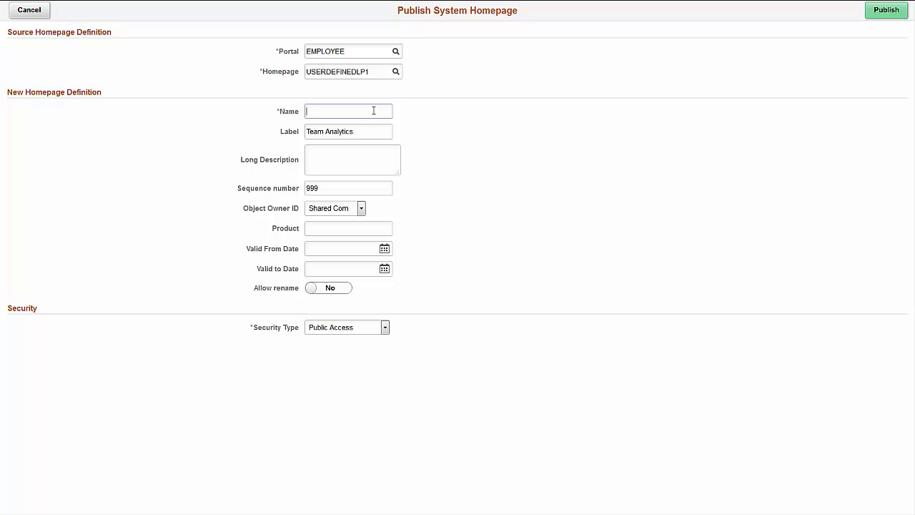
text(Analytics)
click(385, 328)
click(381, 348)
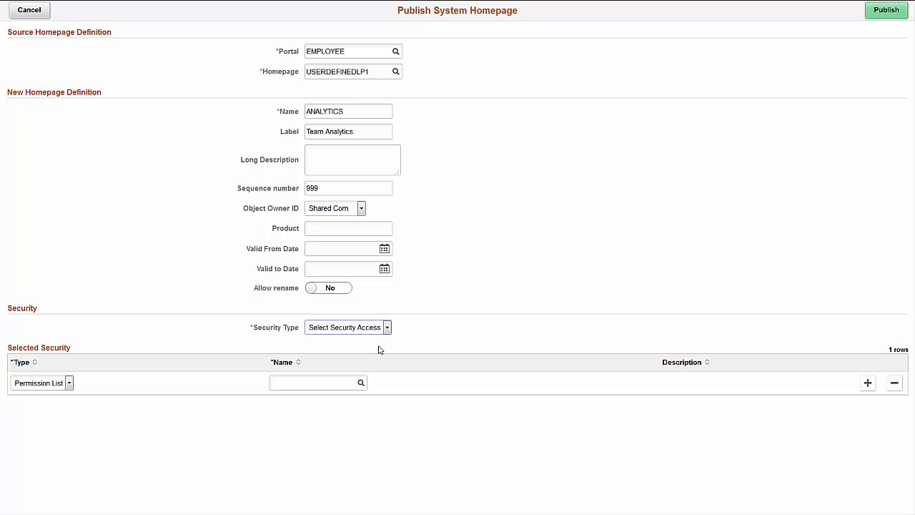
- Restrict access to the Manager role and publish the homepage
click(69, 383)
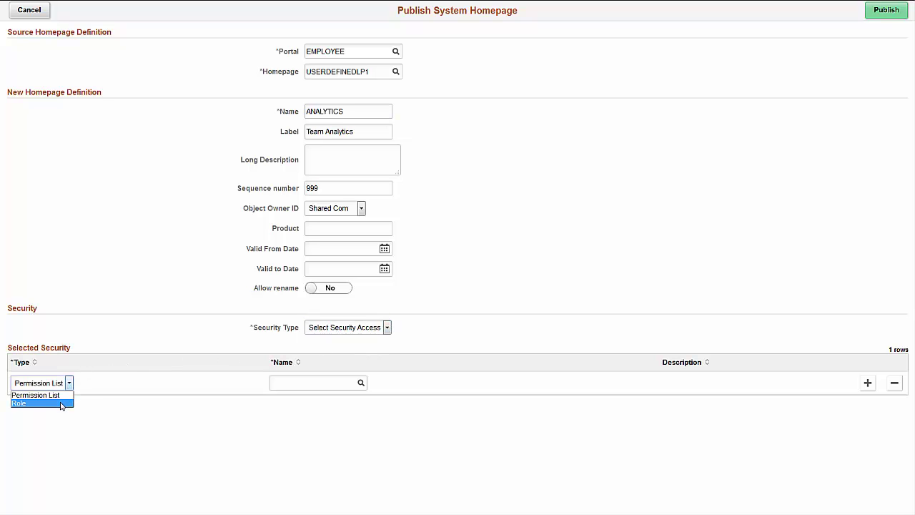
click(22, 403)
click(277, 384)
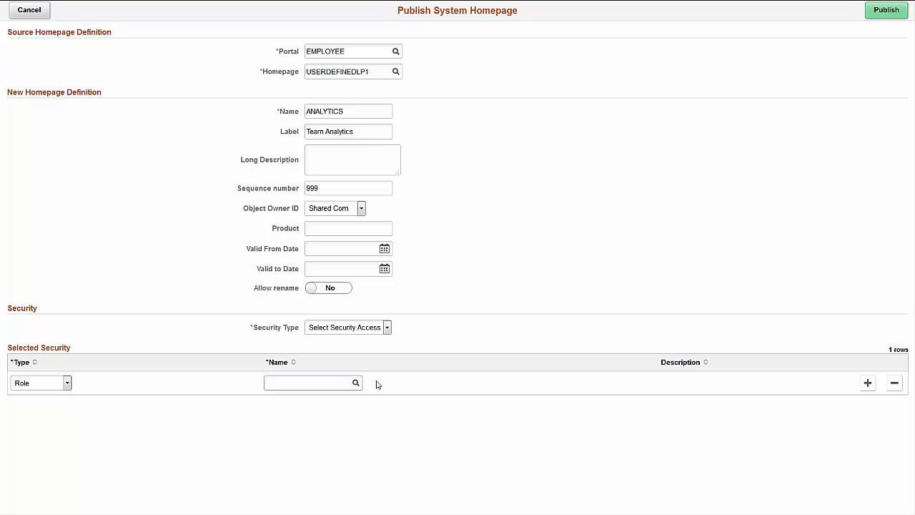
text(Manager)
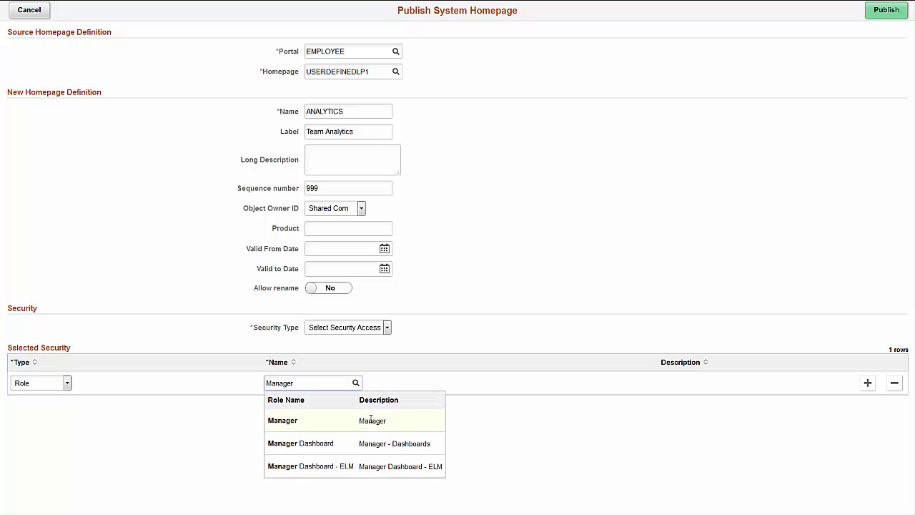
click(371, 427)
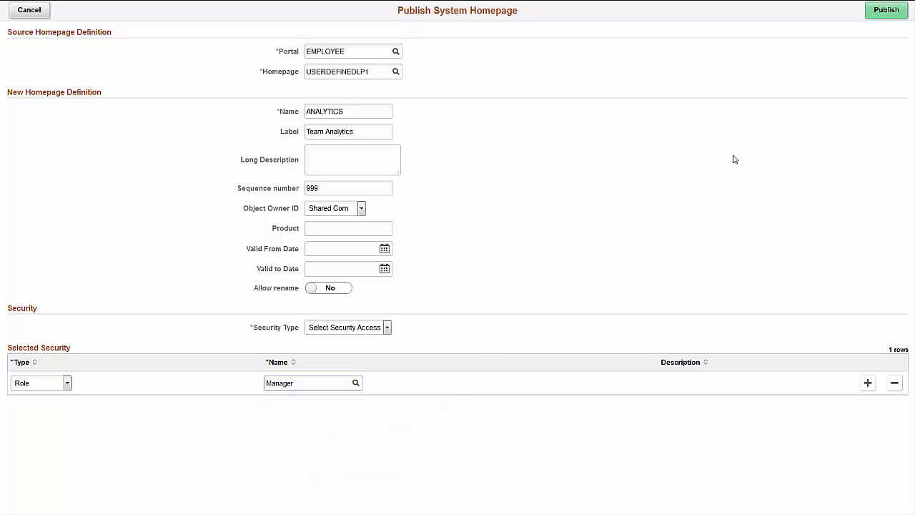
click(892, 20)
- Confirm publishing the Team Analytics homepage and let its six chart tiles load
click(474, 257)
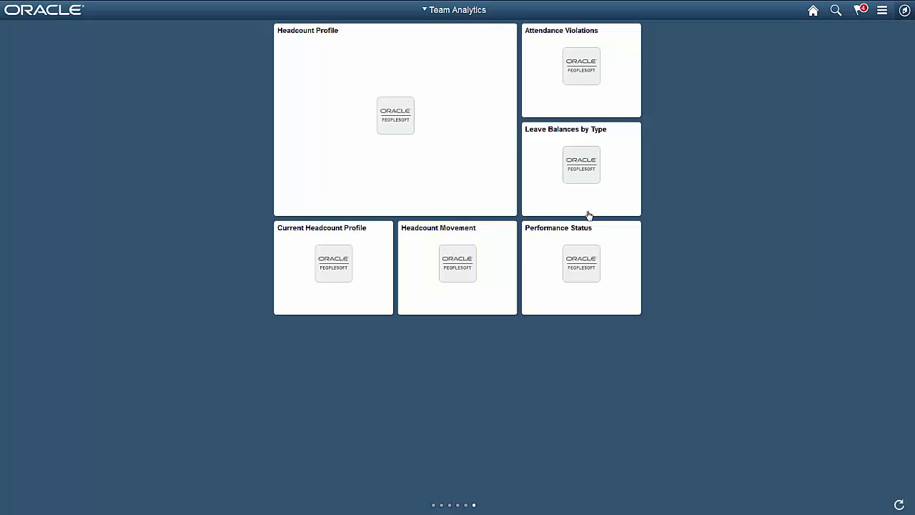